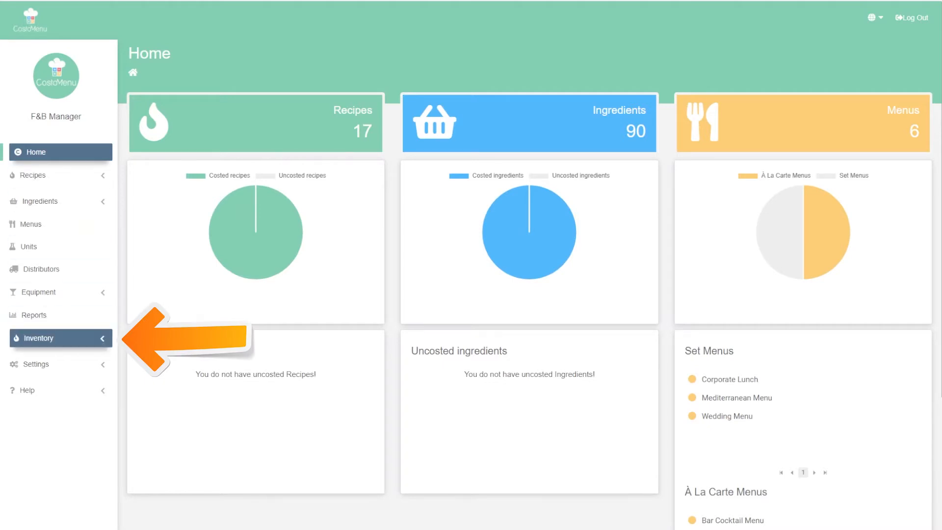
Open the AUGUST inventory count and review its ingredient amounts and costs across all categories
left_click(69, 338)
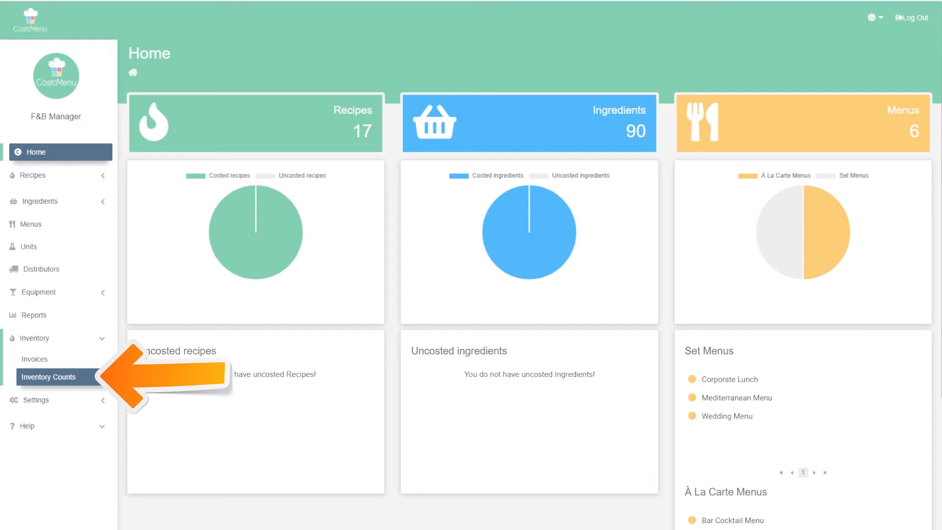
left_click(49, 377)
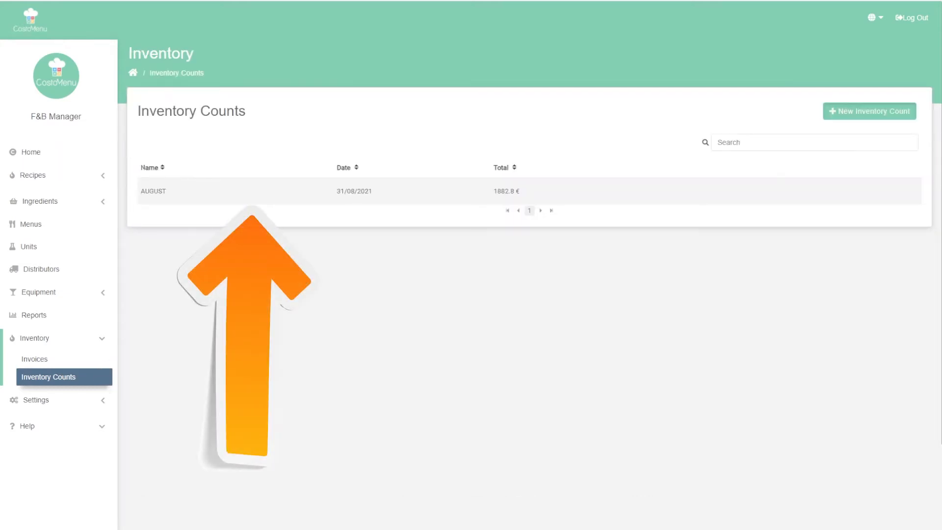
left_click(153, 191)
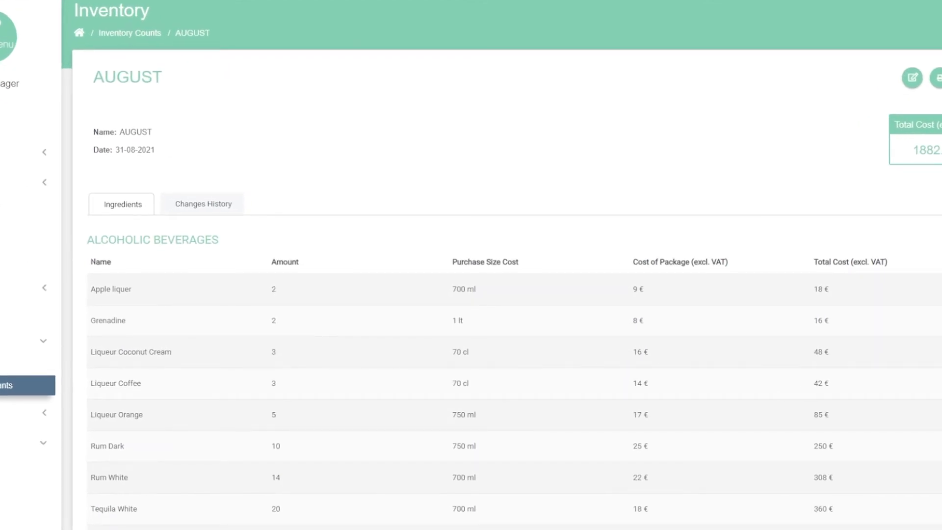
scroll(471, 294, "down", 4)
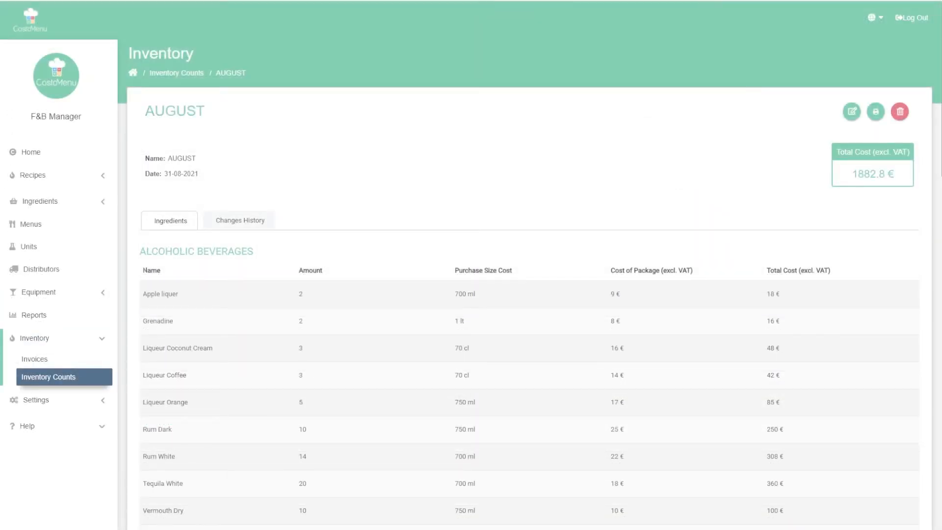
scroll(470, 265, "down", 3)
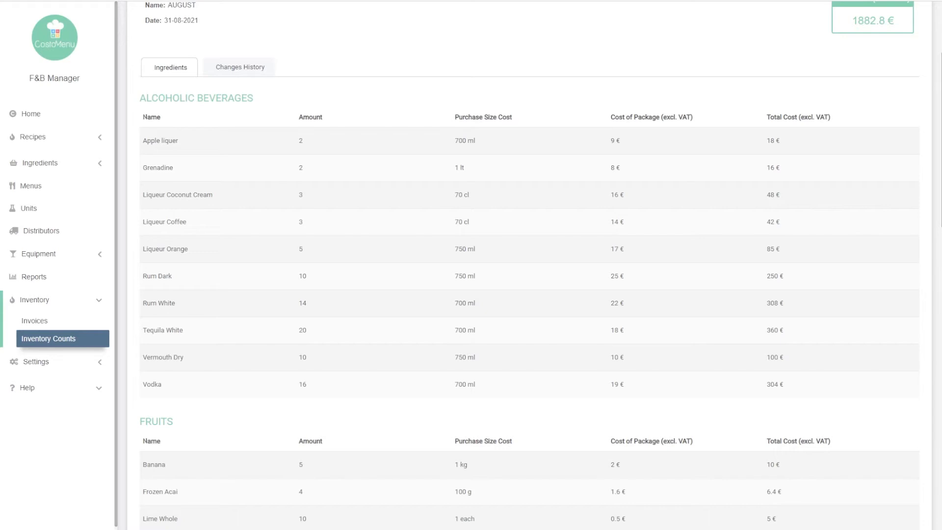
scroll(529, 265, "down", 8)
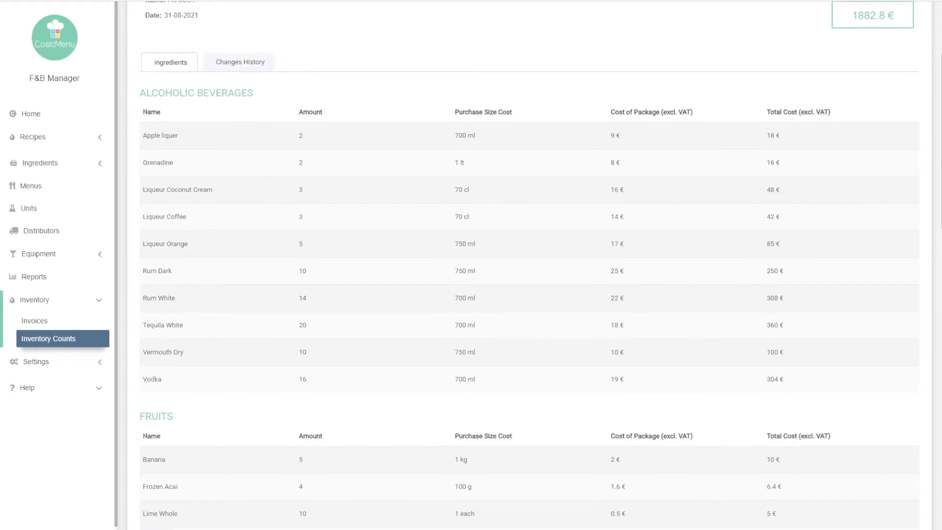
scroll(529, 264, "down", 10)
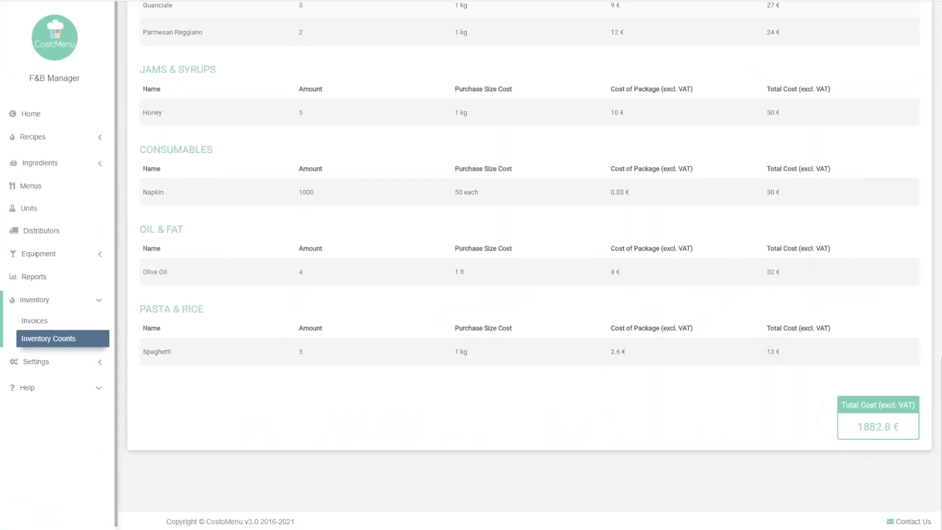
scroll(529, 265, "up", 1)
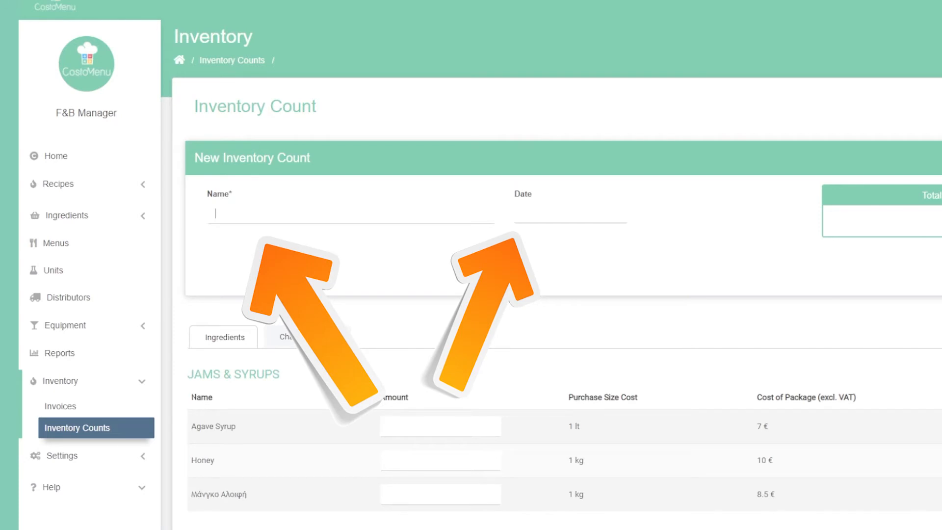
Create a new inventory count named SEPTEMBER and date it 30/09/2021
type("SEPTEMBER")
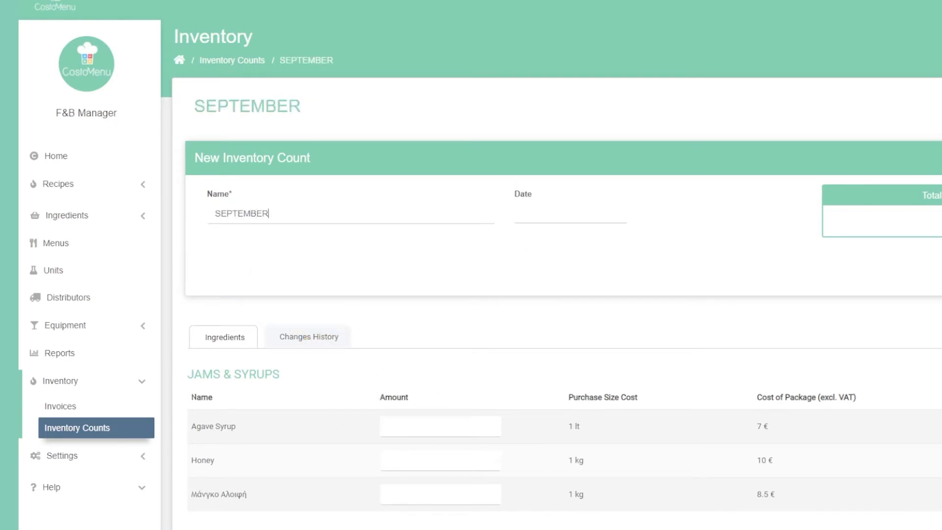
left_click(570, 213)
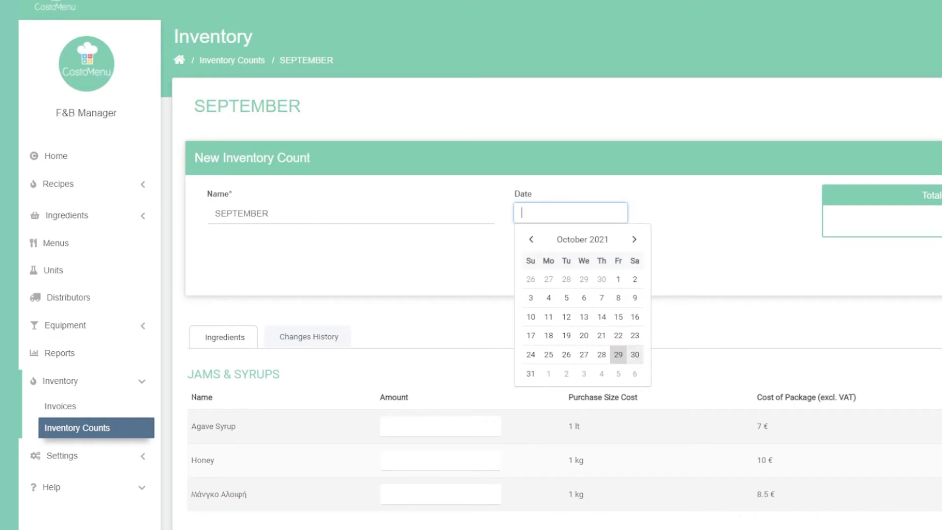
left_click(601, 279)
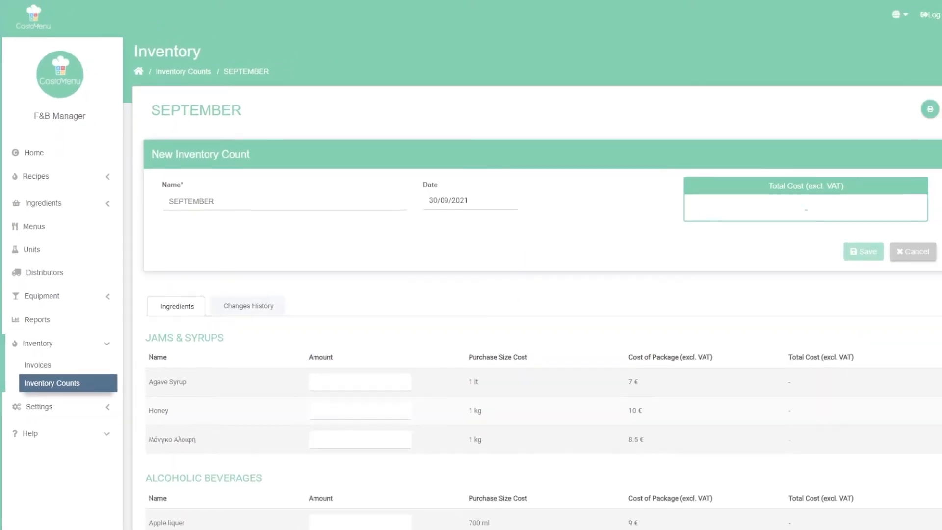
scroll(530, 294, "down", 1)
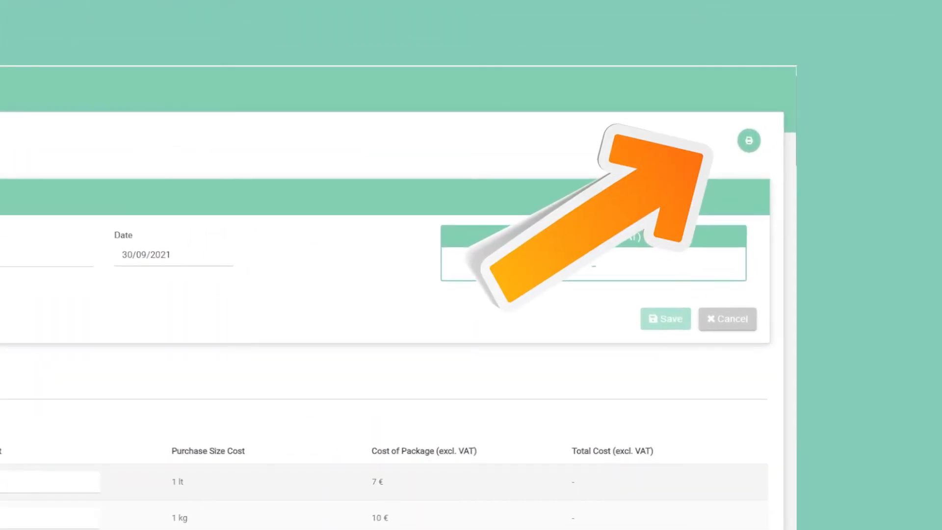
Preview the printable ingredient count sheet for SEPTEMBER, look through its pages, and close the print preview without saving
left_click(749, 140)
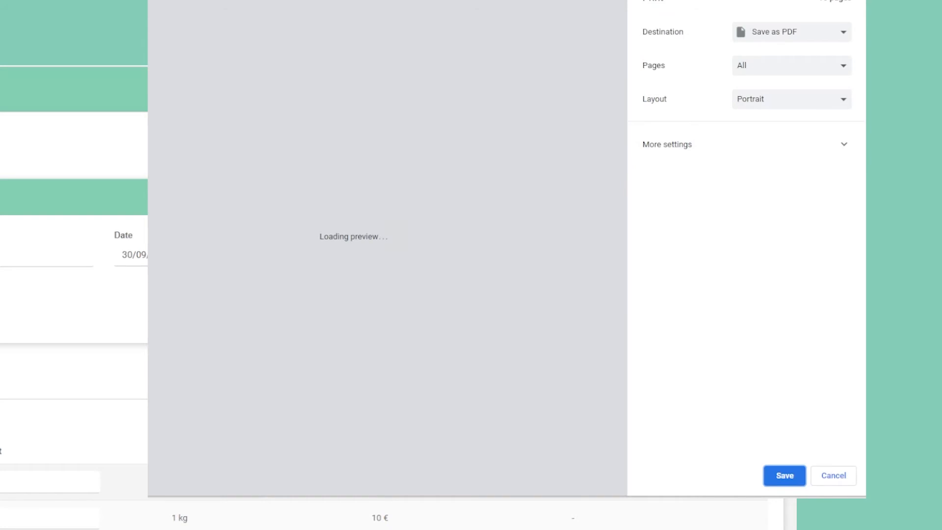
scroll(348, 245, "down", 4)
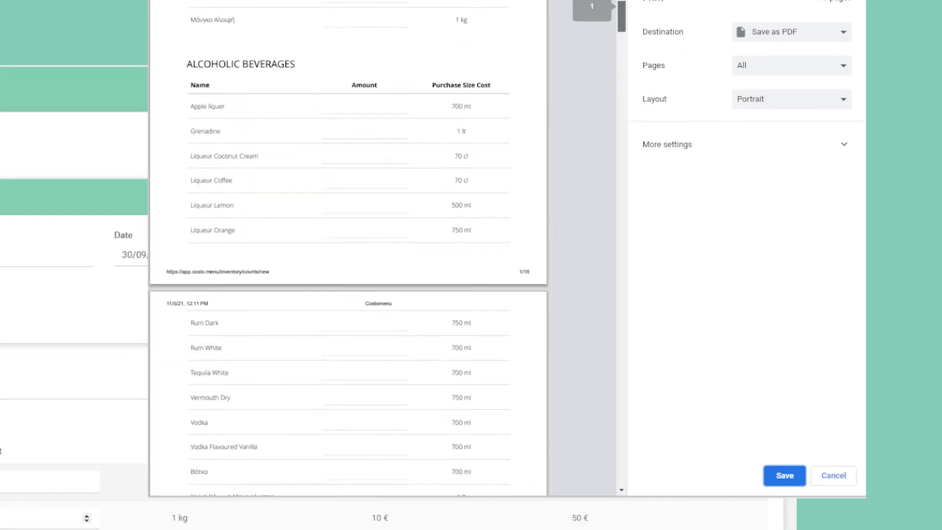
scroll(348, 246, "down", 8)
scroll(348, 246, "down", 4)
key("Escape")
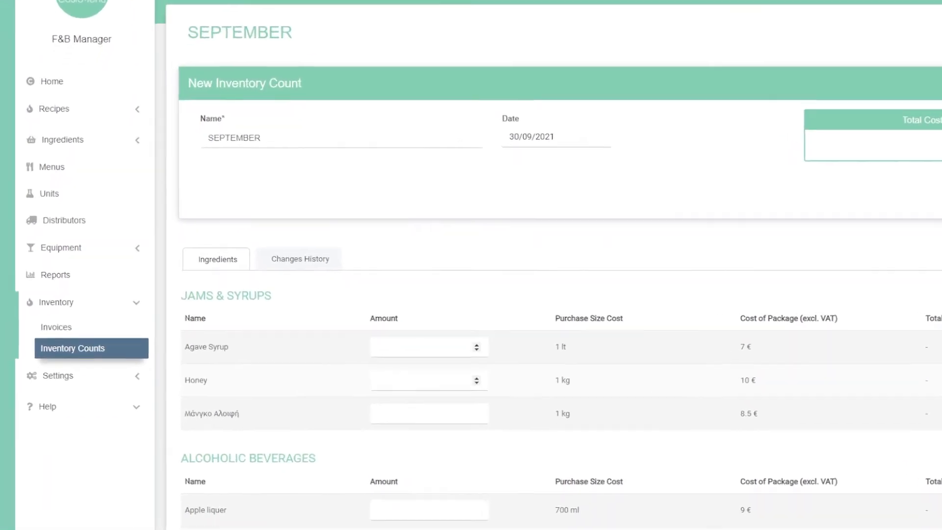
Enter the counted amounts in the SEPTEMBER count: Honey 4, Rum Dark 20, Rum White 30 and Tequila White 25
type("4")
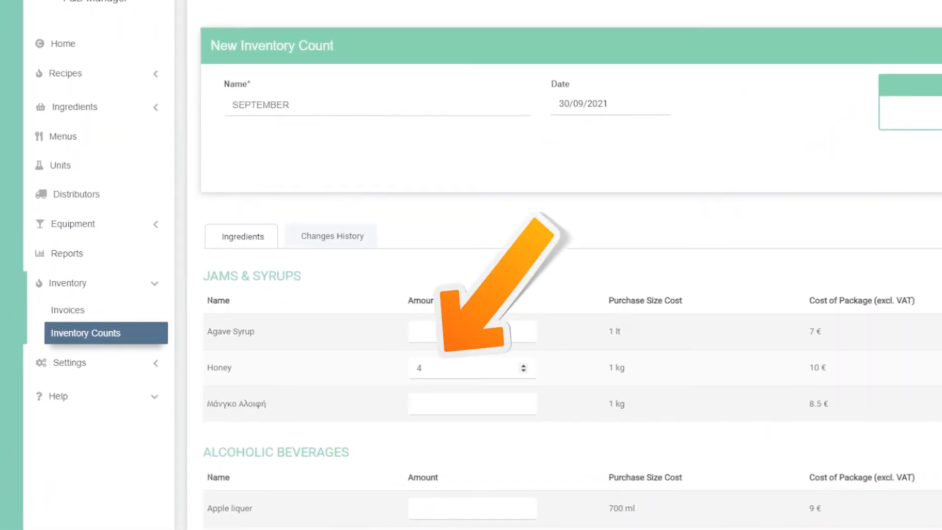
scroll(569, 265, "down", 10)
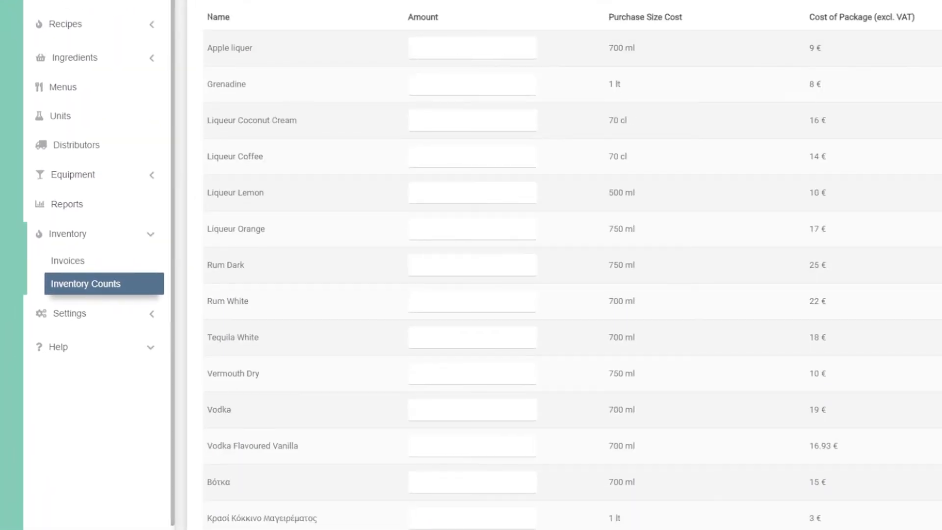
left_click(444, 197)
type("20")
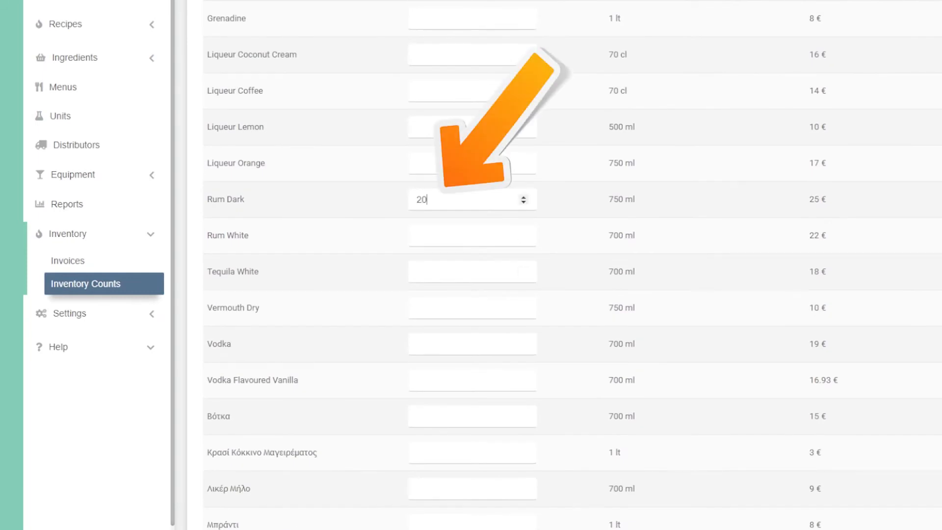
left_click(456, 232)
type("30")
left_click(444, 267)
type("25")
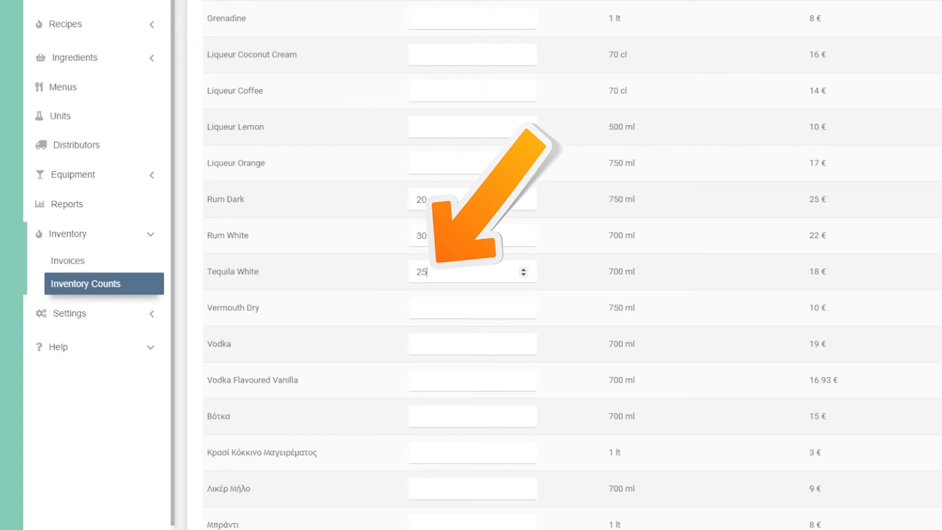
Enter an amount of 20 for Vodka and 5 for Carrot in the SEPTEMBER count
left_click(444, 342)
type("20")
scroll(438, 331, "down", 7)
left_click(429, 328)
type("5")
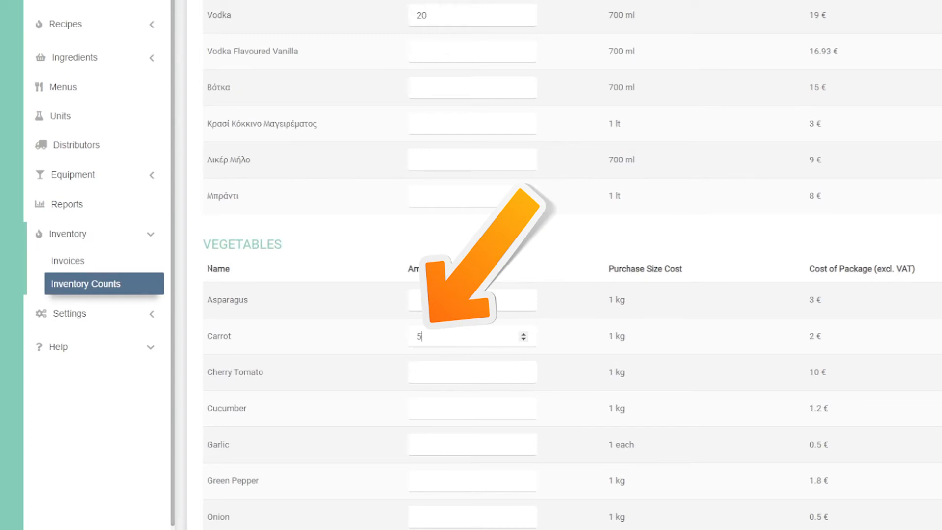
scroll(438, 336, "up", 13)
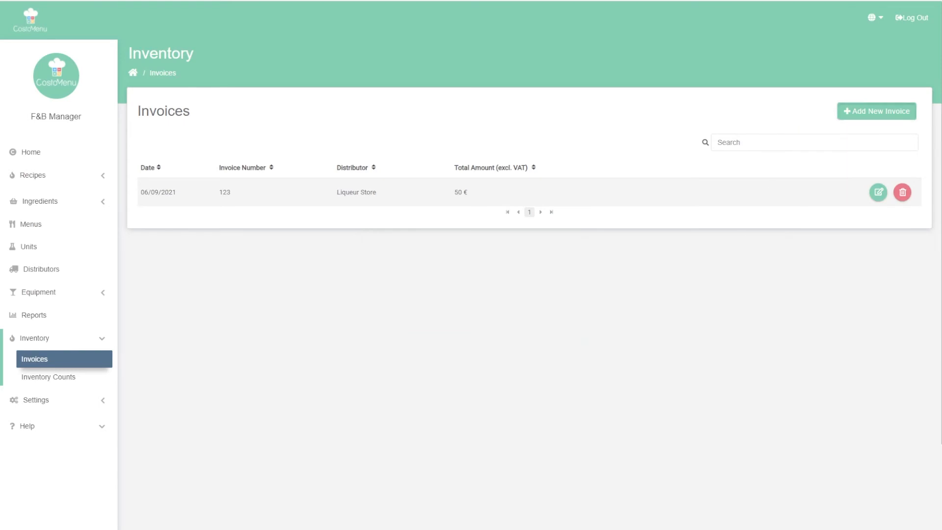
Start a new invoice dated 30/09/2021 and fill in its invoice number
left_click(876, 111)
left_click(371, 319)
left_click(536, 197)
type("3")
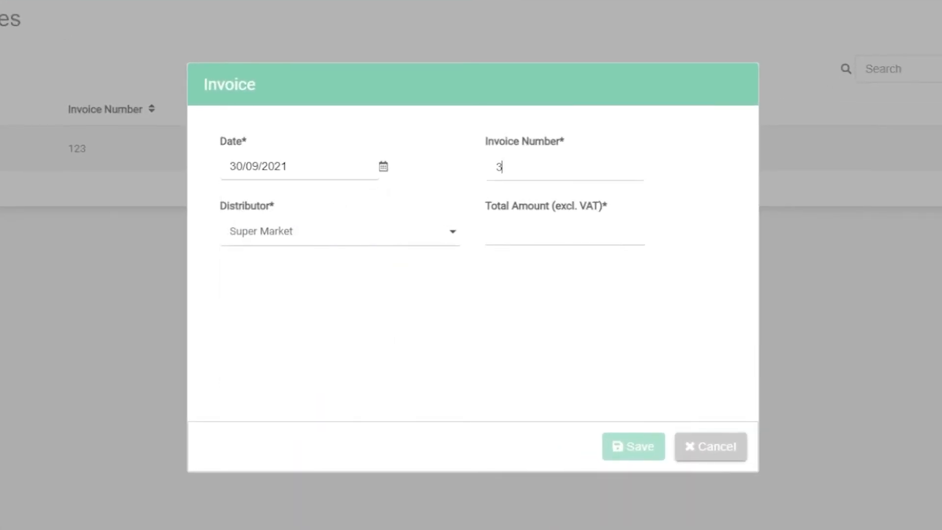
type("45678")
Set the invoice's distributor to Super Market and its total amount excluding VAT to 350, and save the invoice
left_click(340, 231)
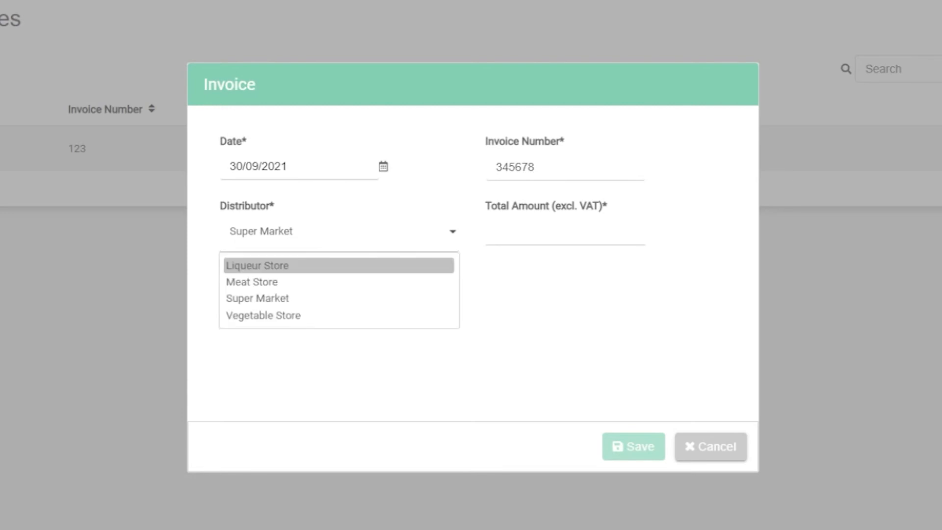
left_click(338, 299)
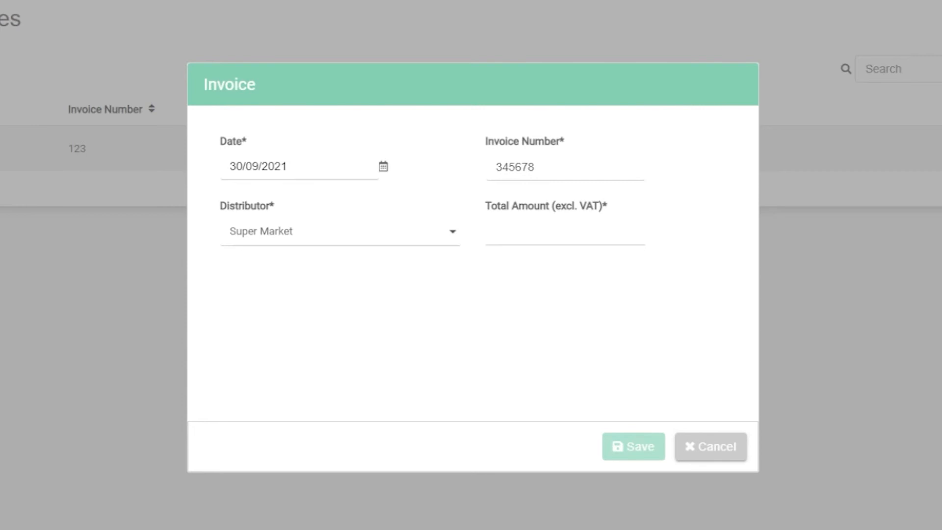
left_click(498, 231)
type("350")
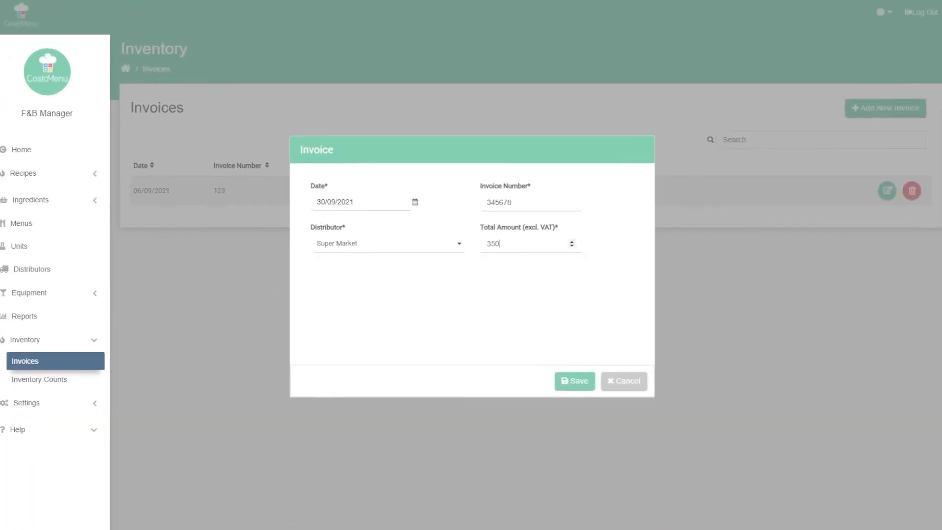
key("Return")
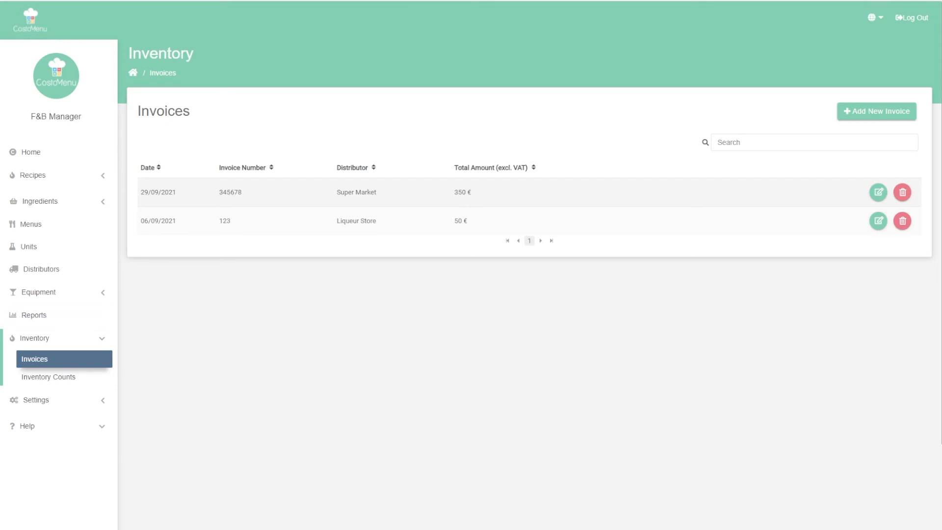
Calculate the Actual F&B Cost report with AUGUST as opening inventory and SEPTEMBER as closing inventory
left_click(51, 315)
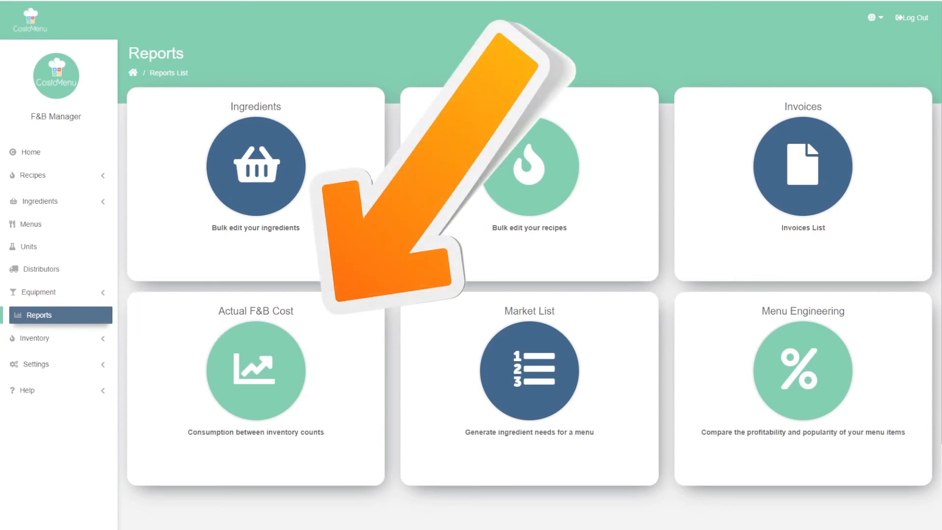
left_click(256, 371)
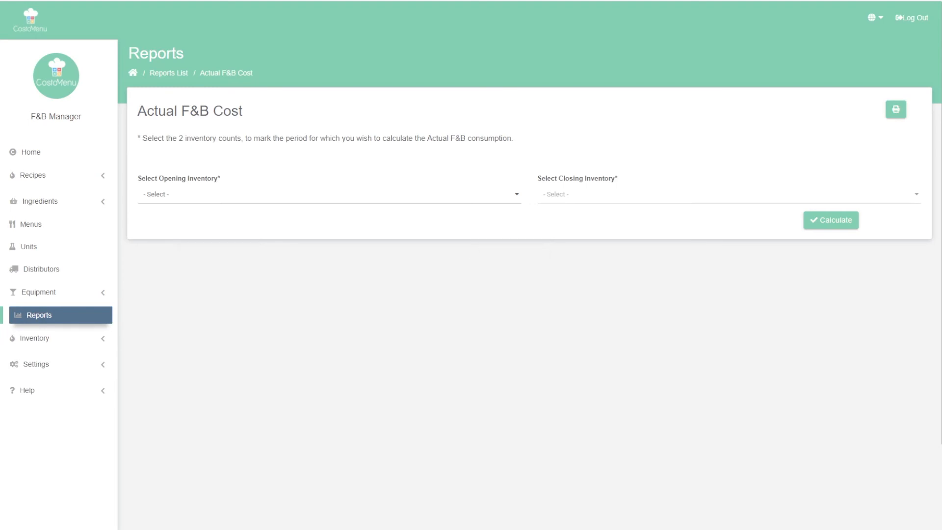
left_click(329, 194)
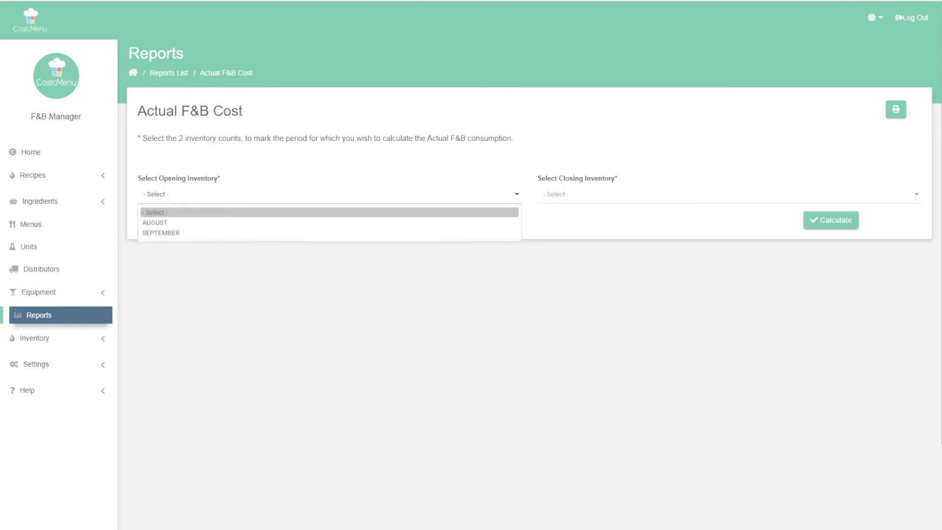
left_click(329, 222)
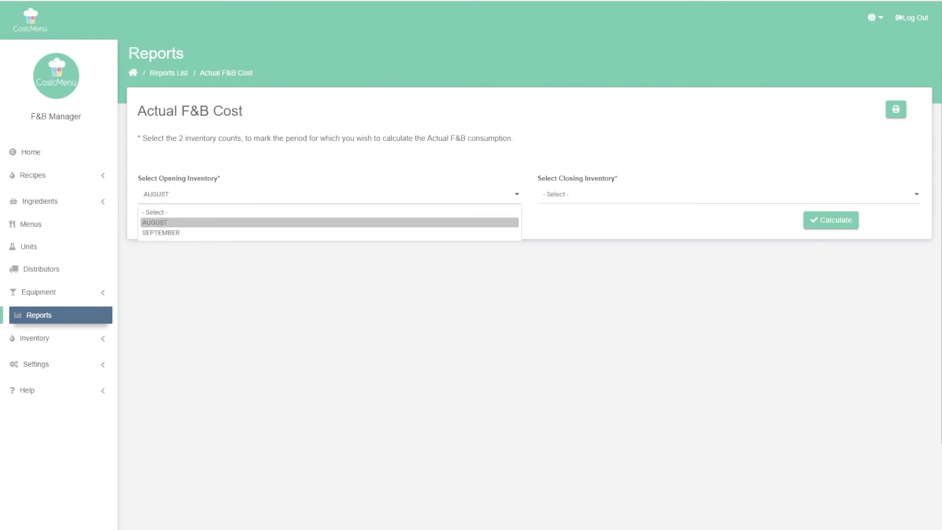
left_click(729, 194)
left_click(729, 232)
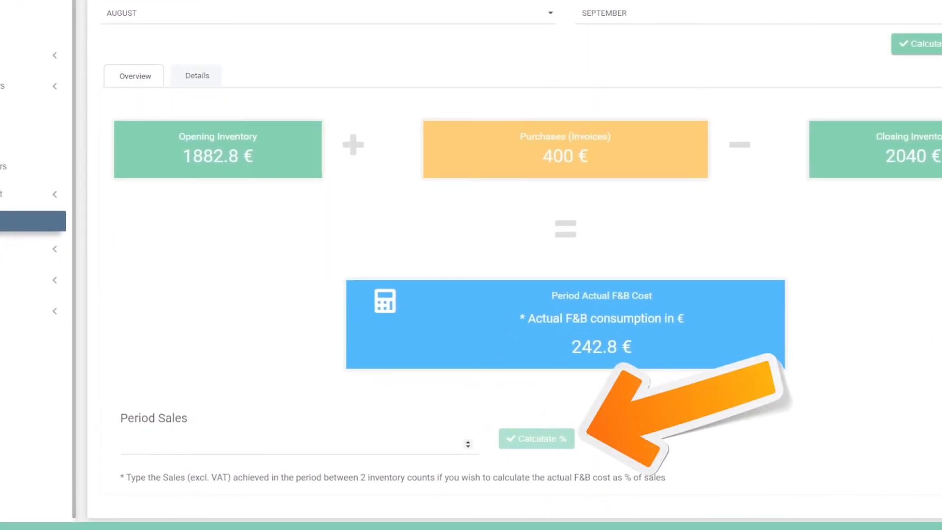
Enter period sales of 950 and calculate the actual F&B cost as a percentage of sales
type("950")
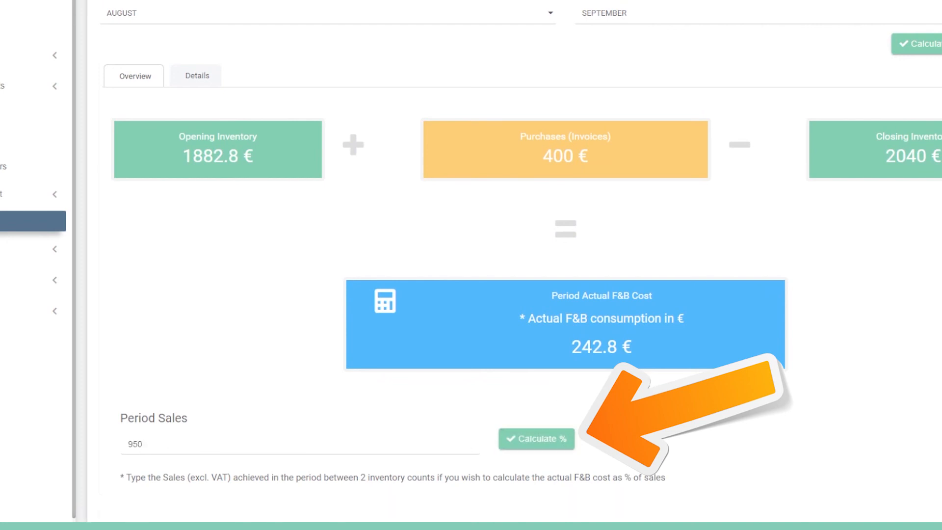
scroll(530, 275, "down", 5)
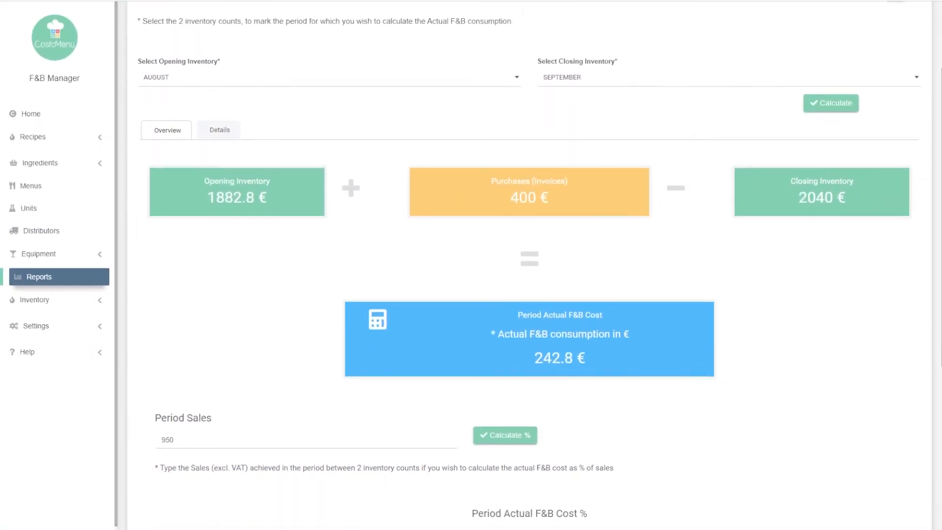
scroll(530, 264, "down", 3)
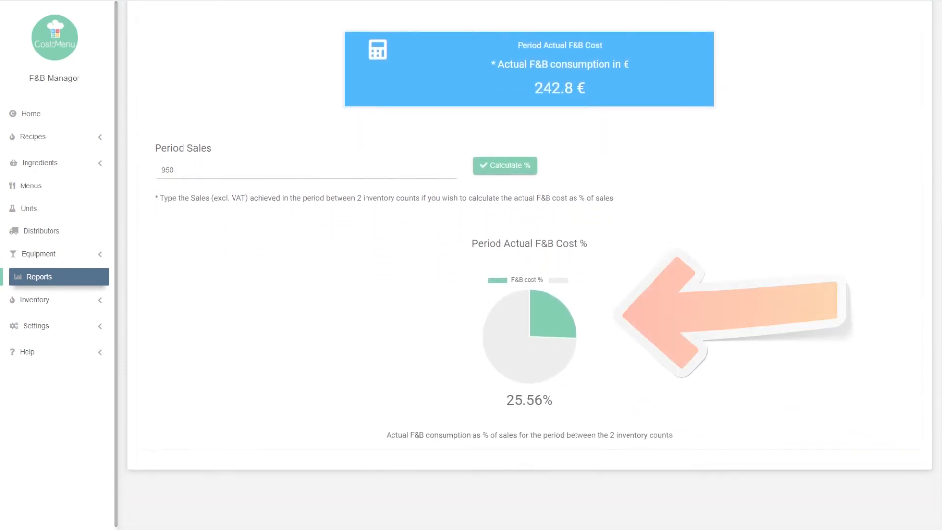